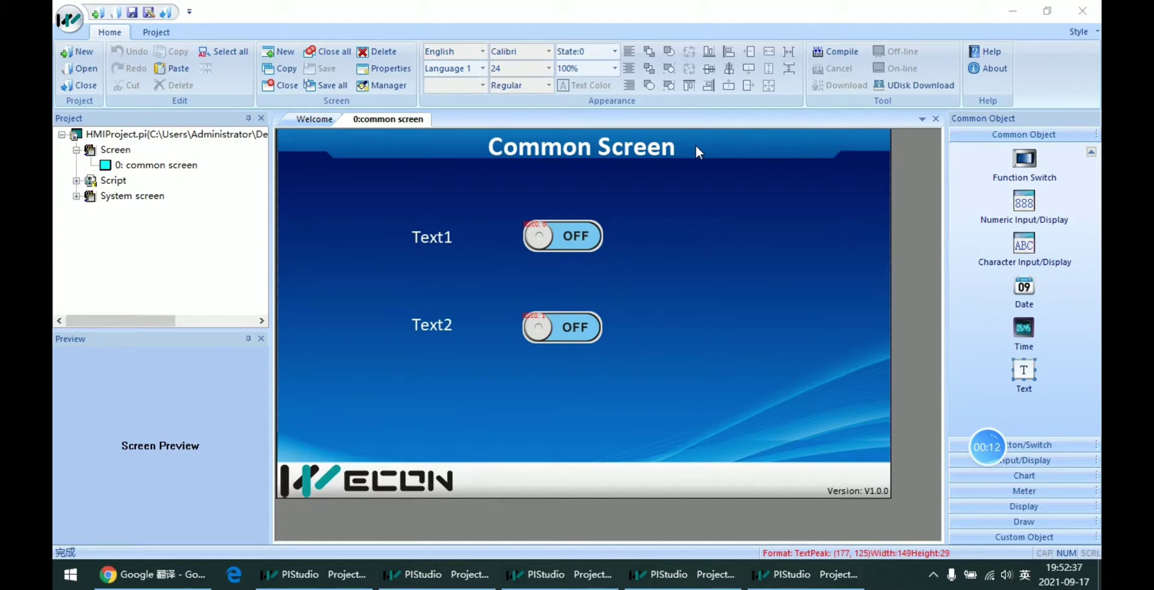
- Open the 1002: Common Window screen from the system screens of the project
{"action": "double_click", "coordinate": [159, 200]}
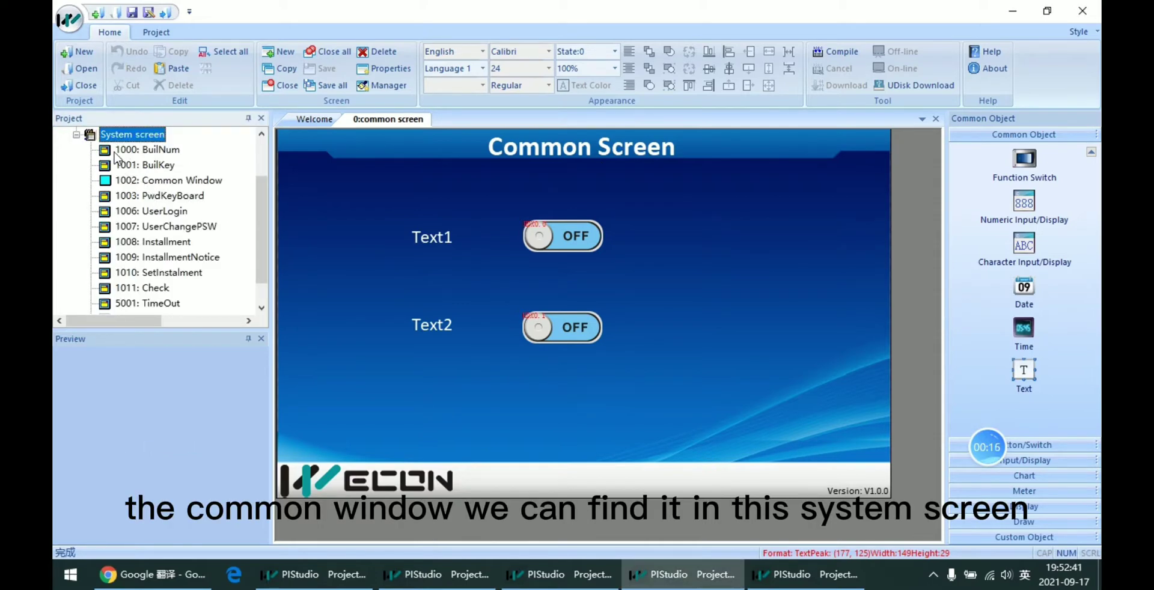
{"action": "left_click", "coordinate": [182, 187]}
{"action": "double_click", "coordinate": [182, 188]}
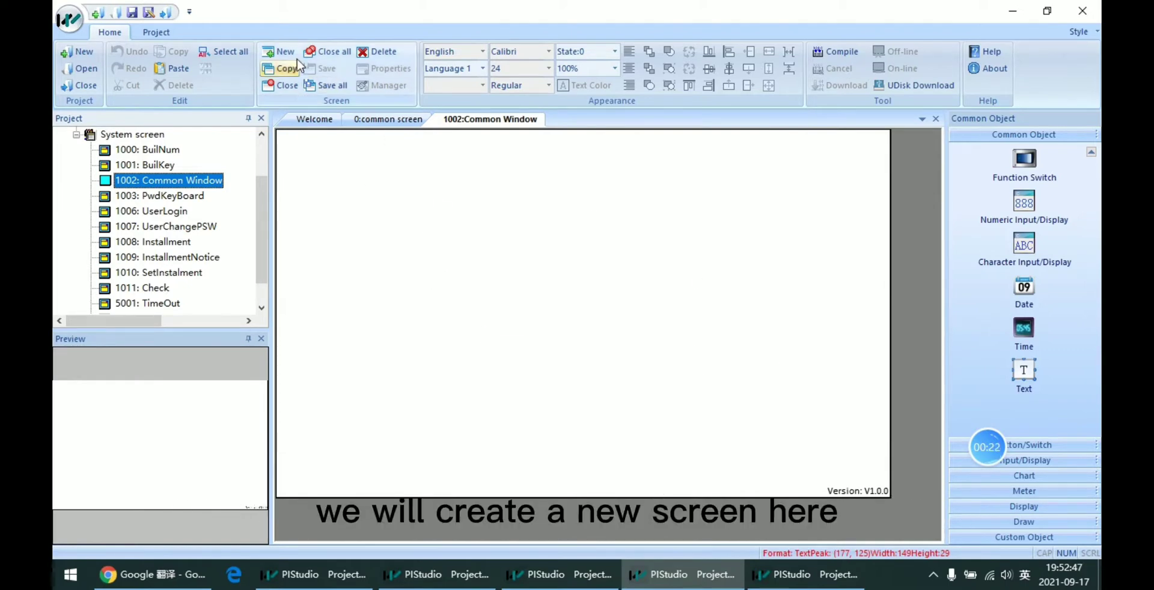
- Create a new screen number 1 named Screen1 with the default background
{"action": "left_click", "coordinate": [281, 51]}
{"action": "left_click", "coordinate": [615, 70]}
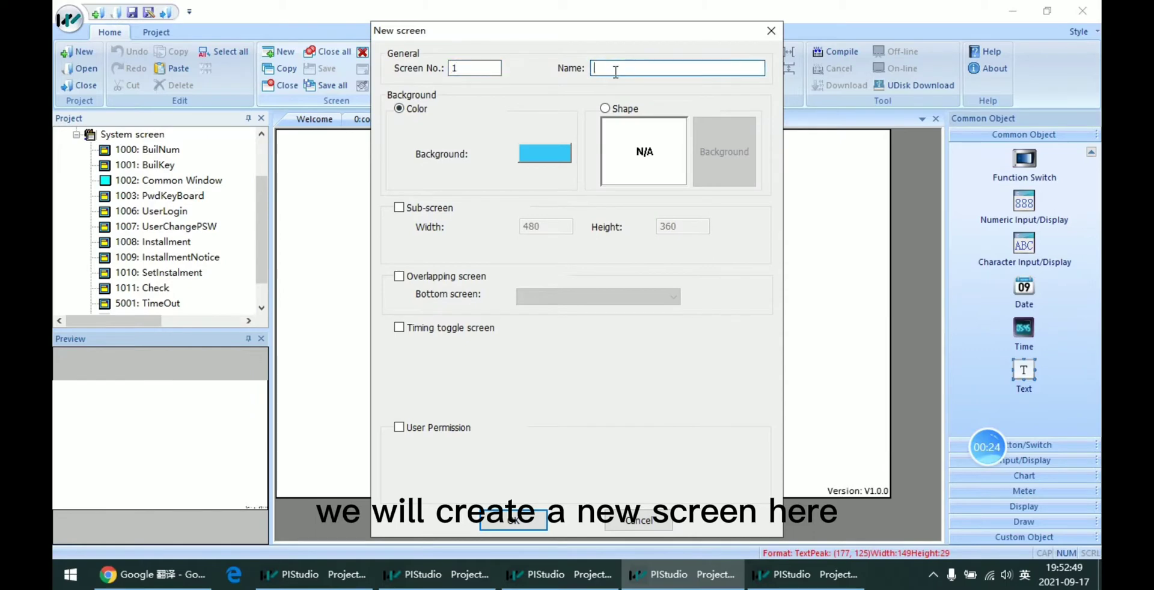
{"action": "type", "text": "Scree"}
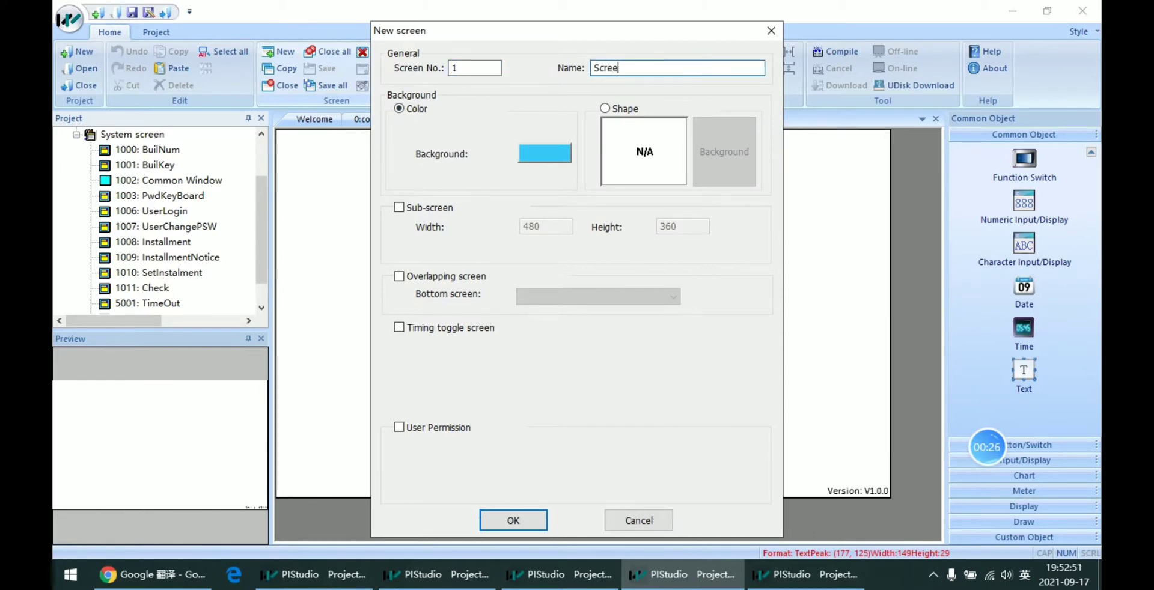
{"action": "type", "text": "n1"}
{"action": "left_click", "coordinate": [513, 521]}
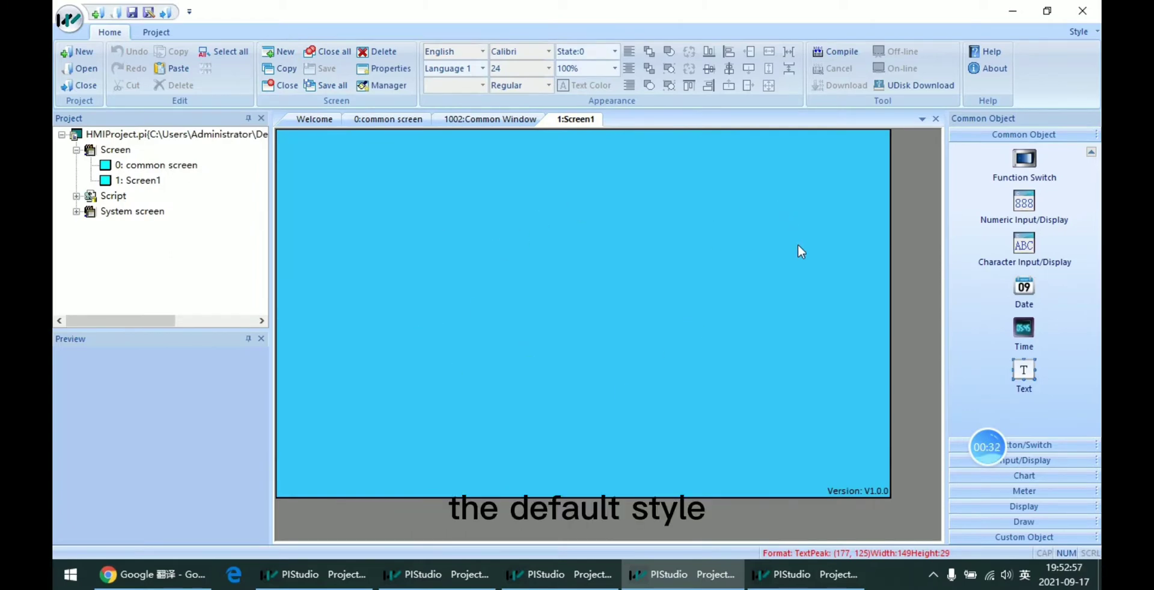
- Copy the Text1 label from the common screen into the 1002: Common Window screen
{"action": "left_click", "coordinate": [438, 124]}
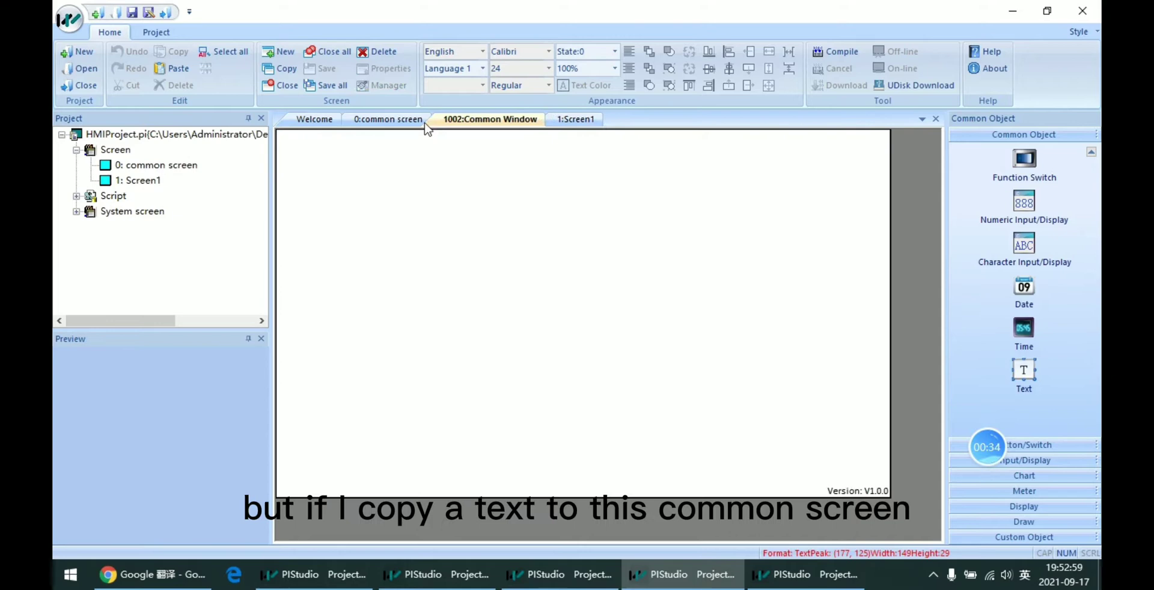
{"action": "left_click", "coordinate": [395, 123]}
{"action": "left_click", "coordinate": [449, 239]}
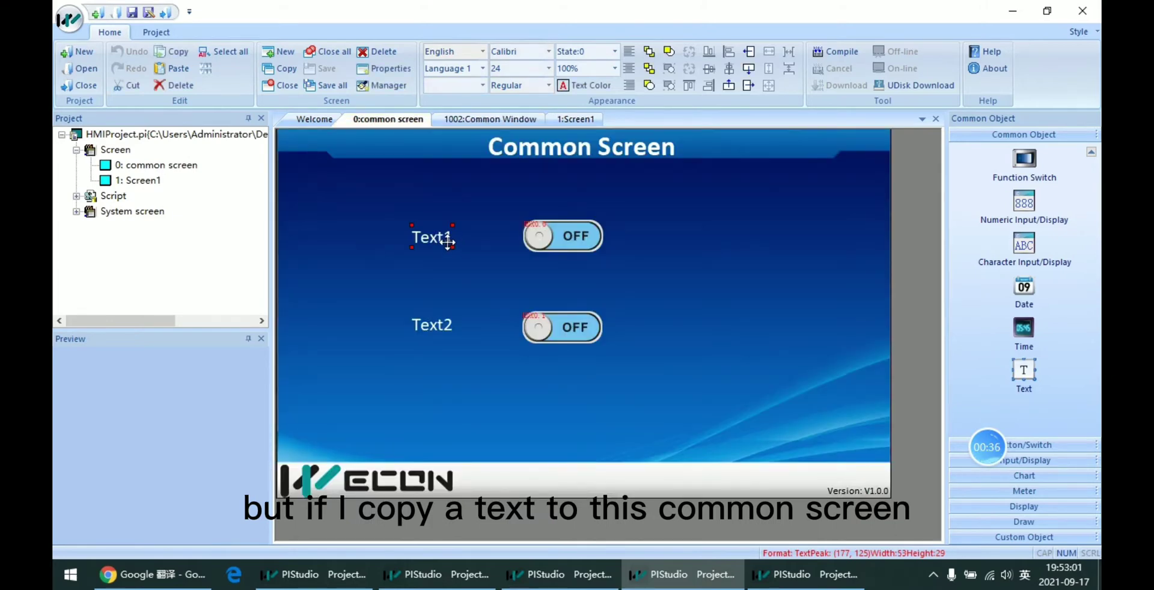
{"action": "left_click", "coordinate": [487, 120]}
{"action": "key", "text": "ctrl+v"}
- Change the pasted label's Language 1 text to "Common Text1"
{"action": "double_click", "coordinate": [430, 247]}
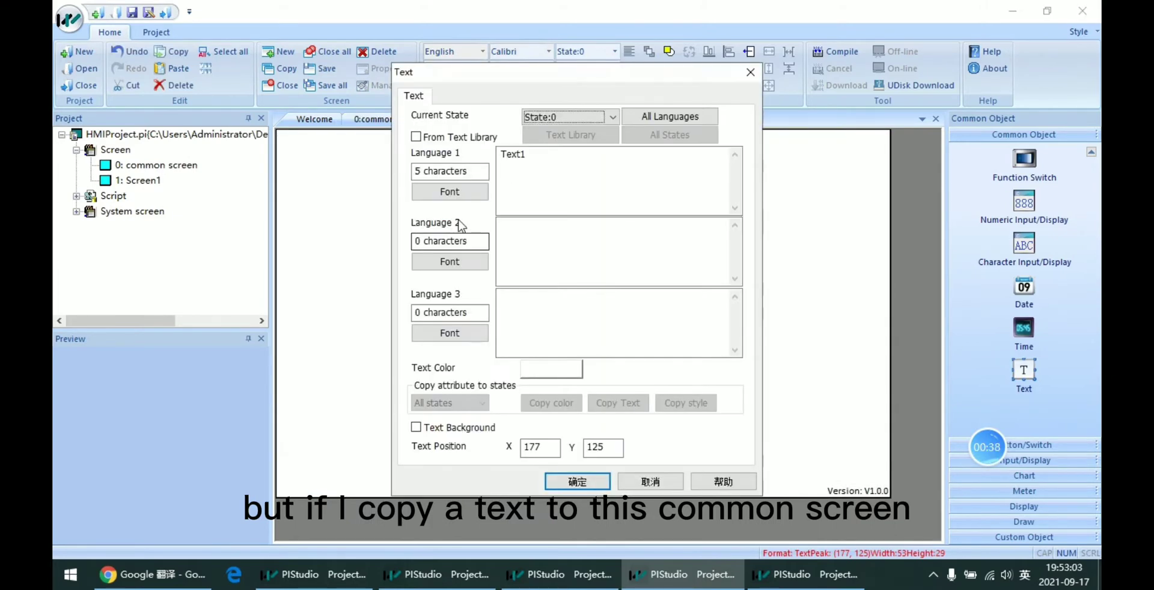
{"action": "left_click", "coordinate": [499, 155]}
{"action": "type", "text": "Co"}
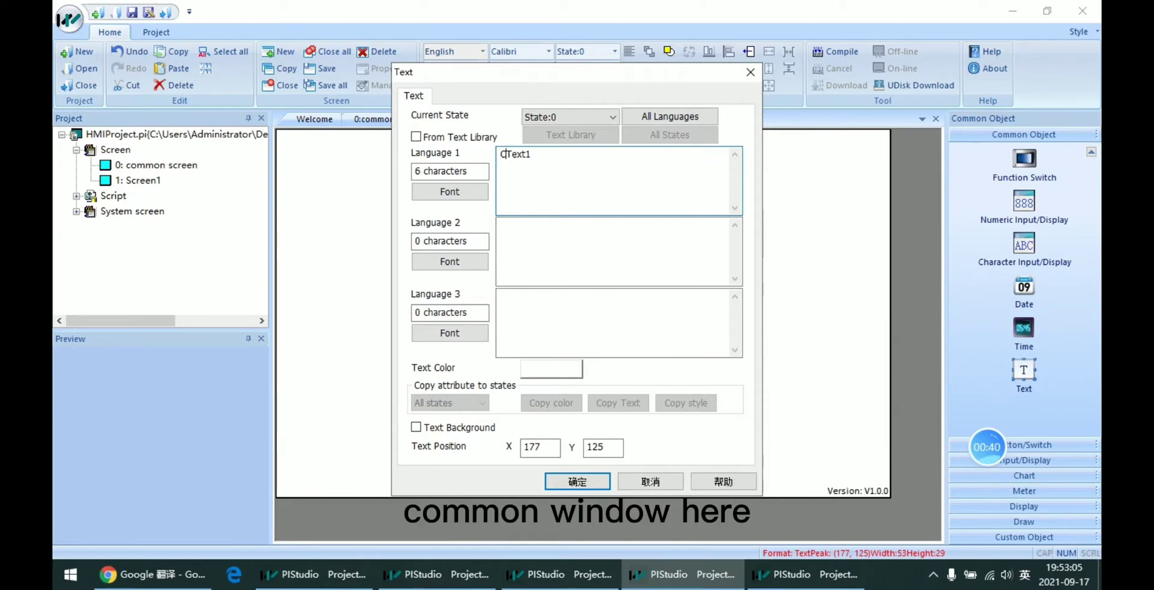
{"action": "type", "text": "mmon"}
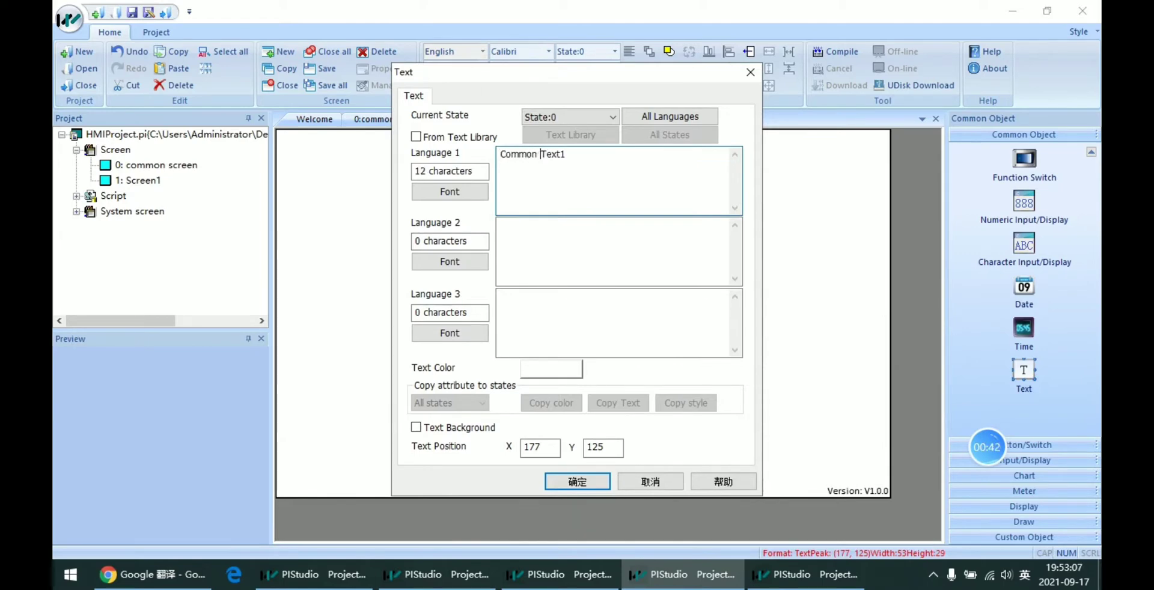
{"action": "left_click", "coordinate": [577, 481]}
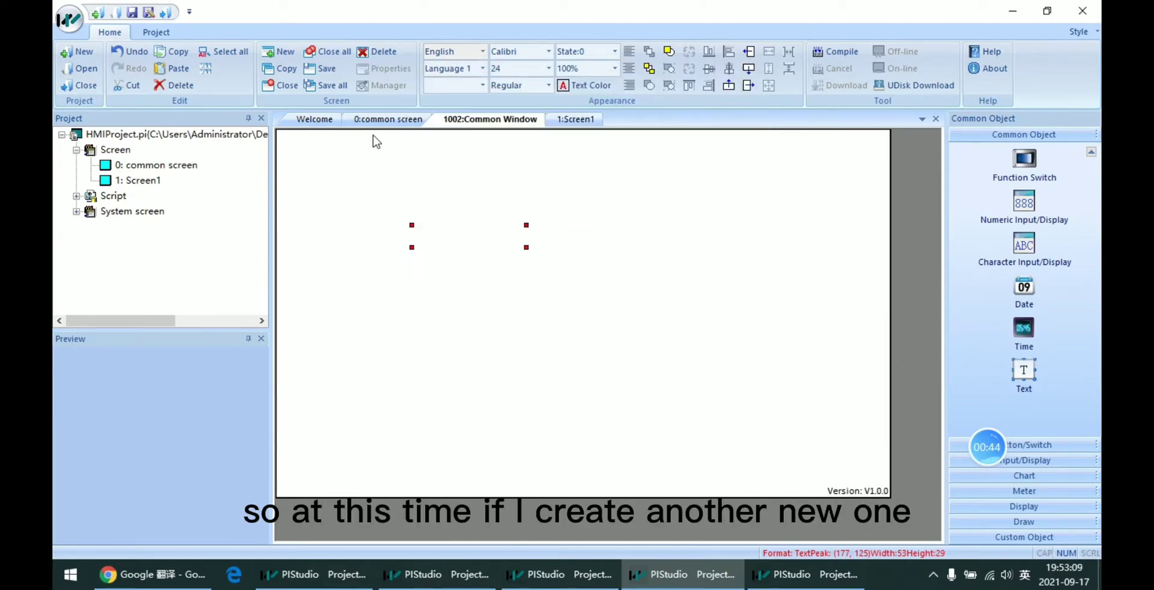
- Create a new screen number 2 named Screen2 with the default background
{"action": "left_click", "coordinate": [298, 55]}
{"action": "left_click", "coordinate": [618, 69]}
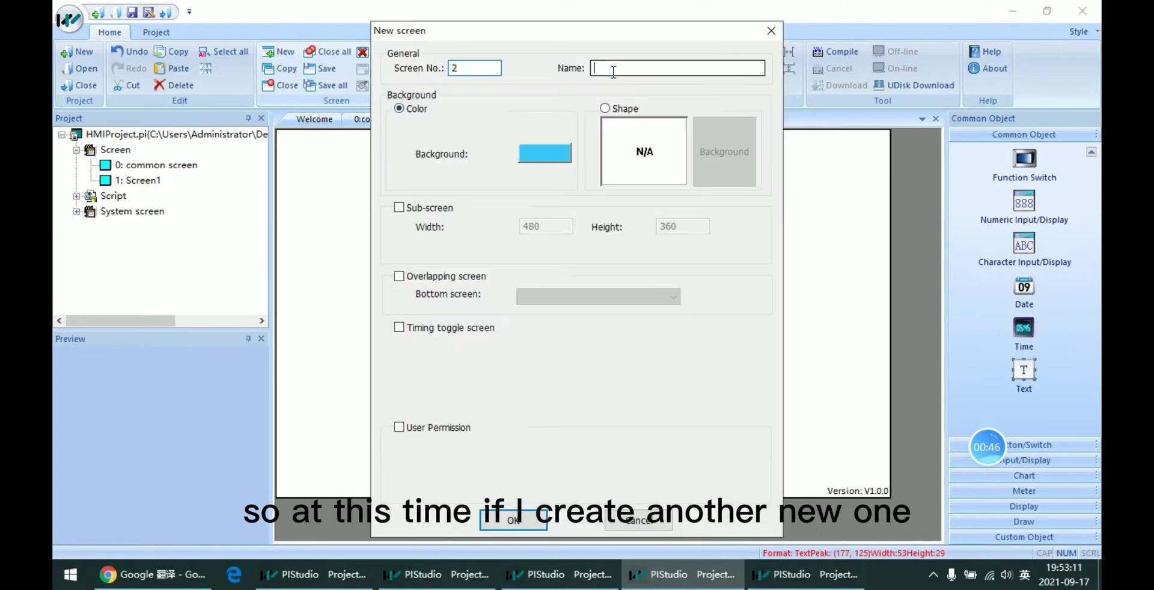
{"action": "type", "text": "Scre"}
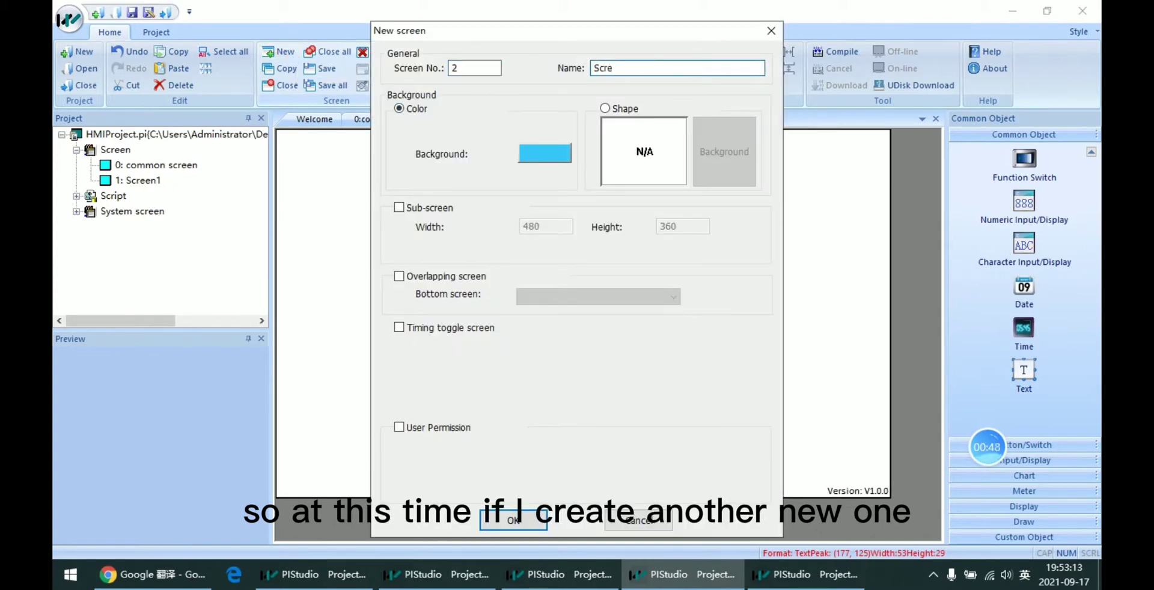
{"action": "type", "text": "en2"}
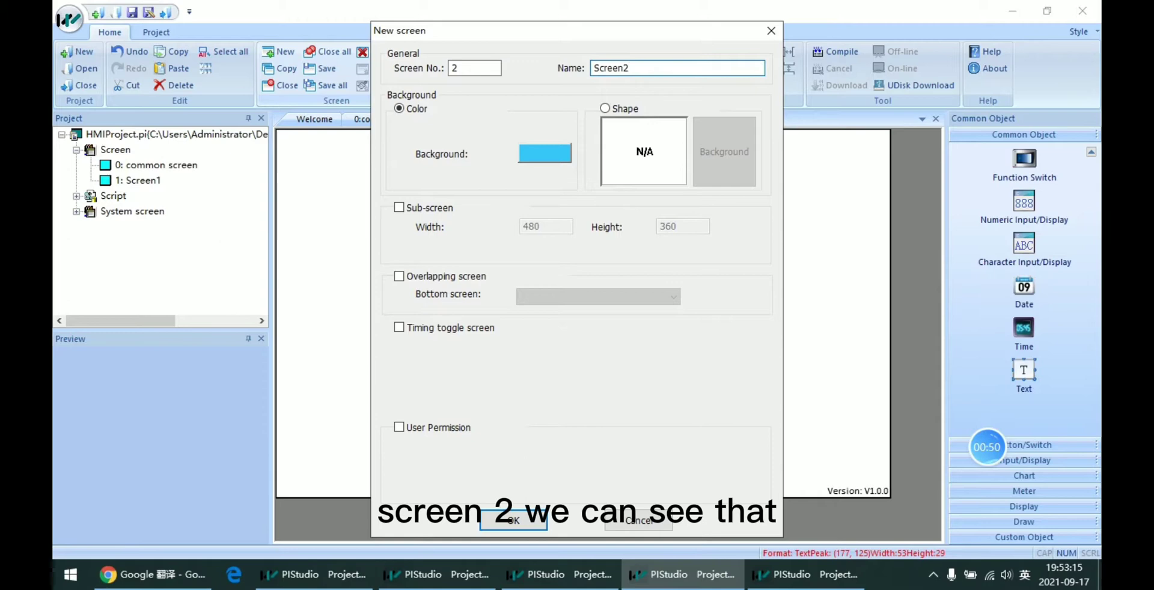
{"action": "left_click", "coordinate": [502, 518]}
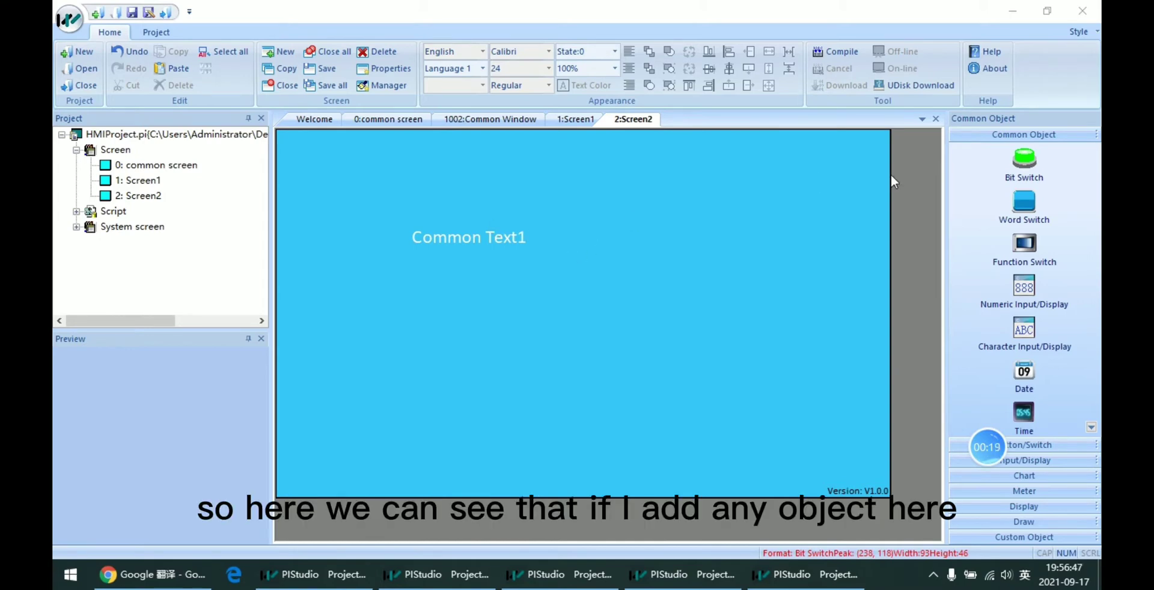
- Place a bit switch about 100 wide and 65 high on Screen2, overlapping the right part of Common Text1
{"action": "left_click", "coordinate": [1024, 159]}
{"action": "left_click_drag", "start_coordinate": [504, 205], "coordinate": [577, 255]}
{"action": "mouse_move", "coordinate": [509, 237]}
{"action": "left_mouse_down"}
{"action": "mouse_move", "coordinate": [468, 240]}
{"action": "mouse_move", "coordinate": [499, 238]}
{"action": "left_mouse_up"}
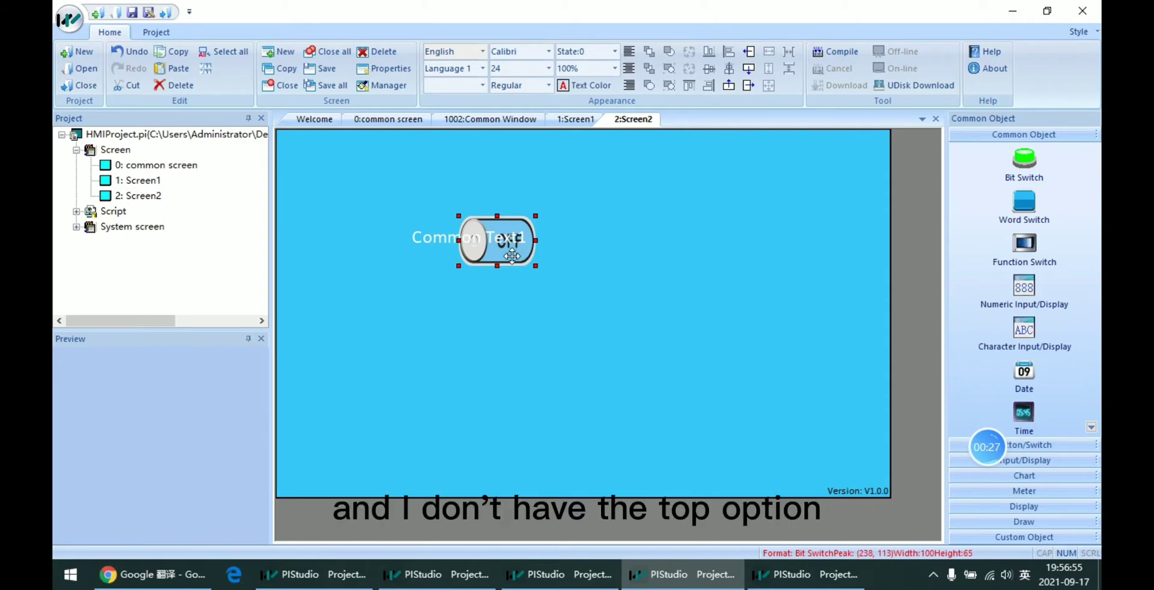
- Check which layer order options are offered for the bit switch overlapping Common Text1
{"action": "right_click", "coordinate": [515, 263]}
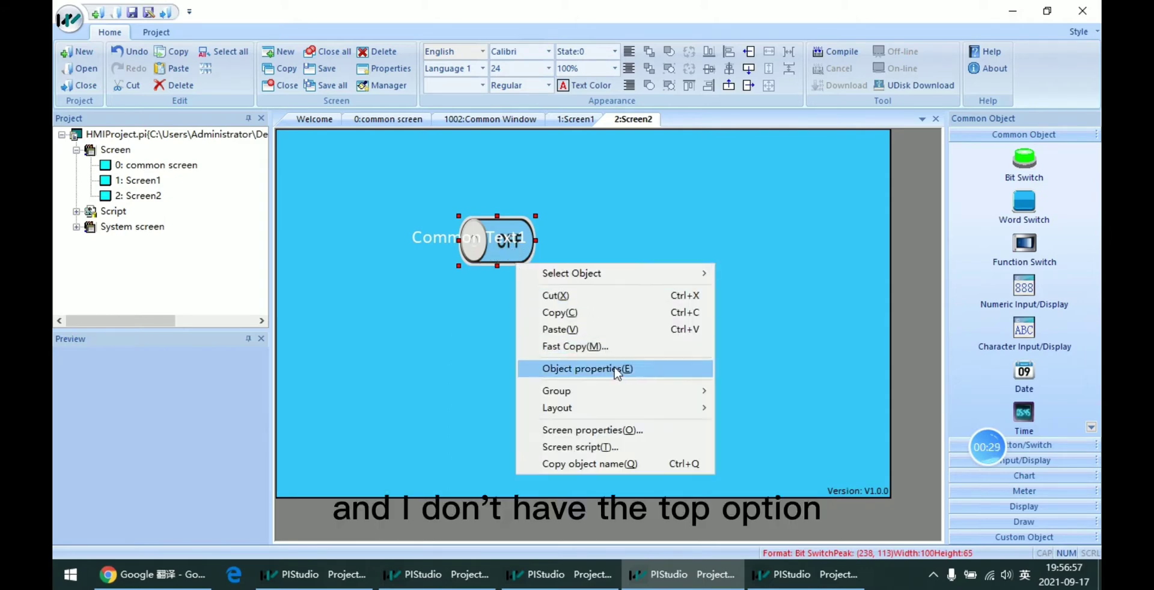
{"action": "mouse_move", "coordinate": [661, 408]}
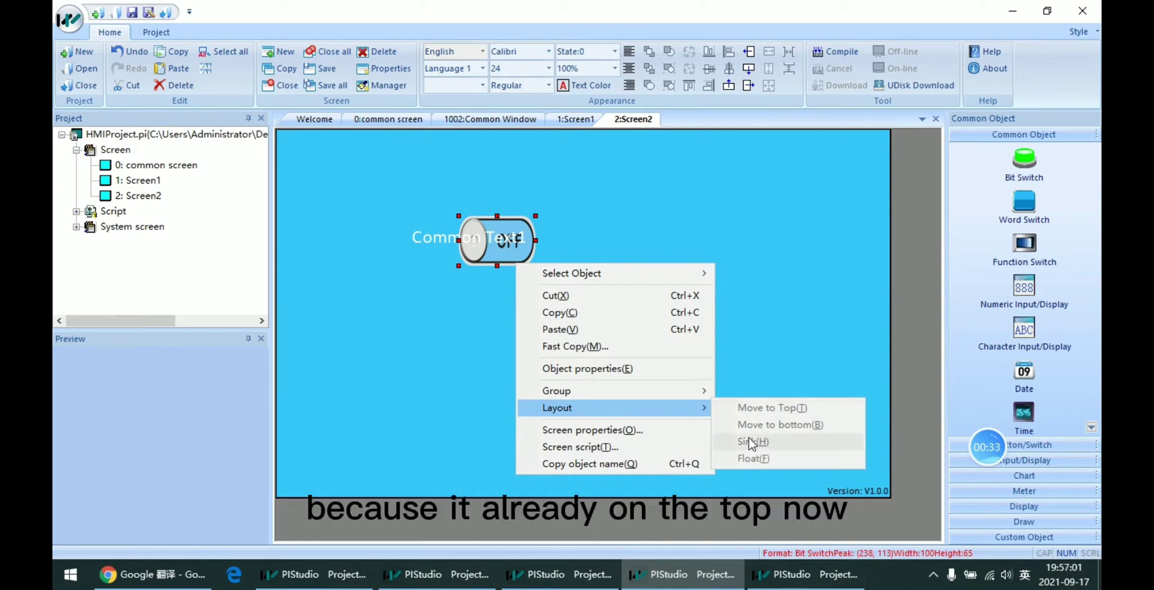
{"action": "left_click", "coordinate": [453, 301]}
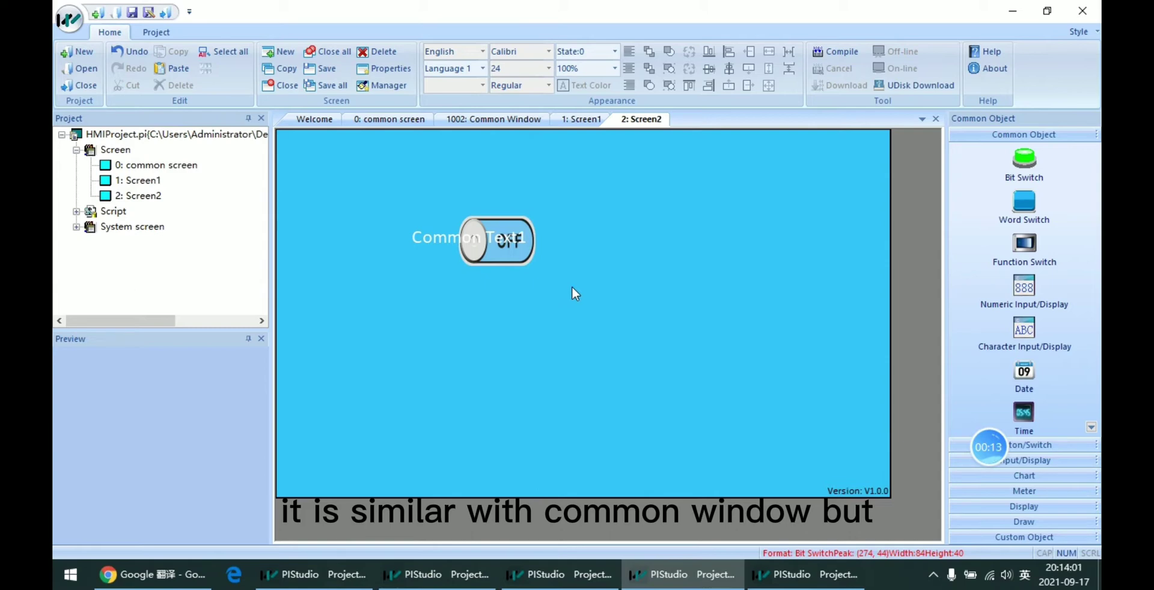
- Review the overlapping screen setting and its bottom screen in Screen2's properties
{"action": "right_click", "coordinate": [139, 194]}
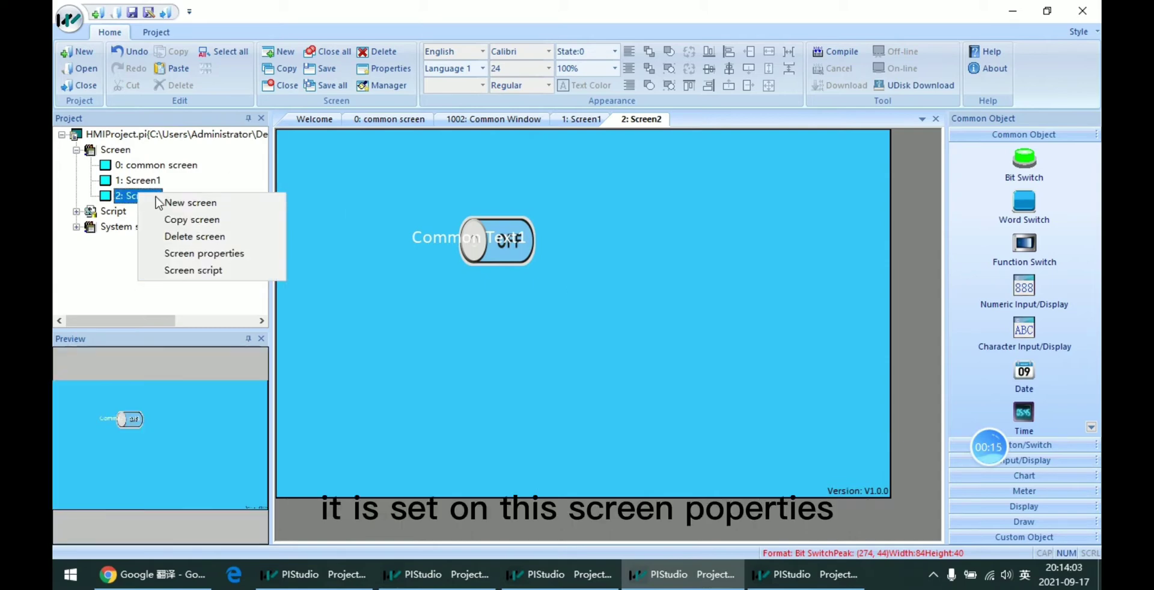
{"action": "left_click", "coordinate": [228, 252]}
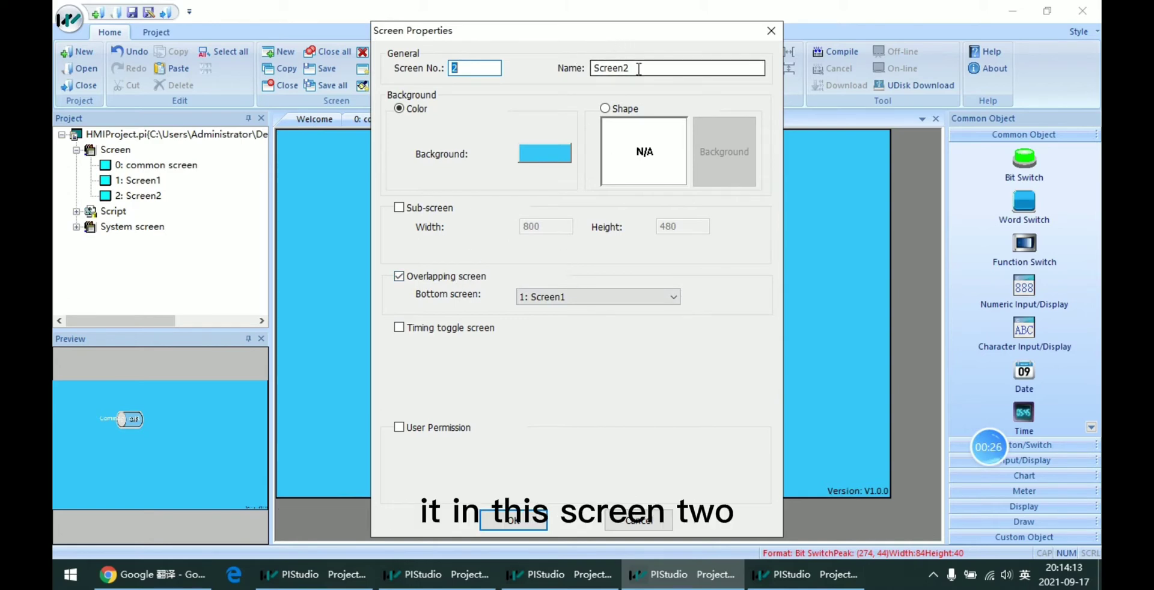
{"action": "left_click", "coordinate": [513, 520]}
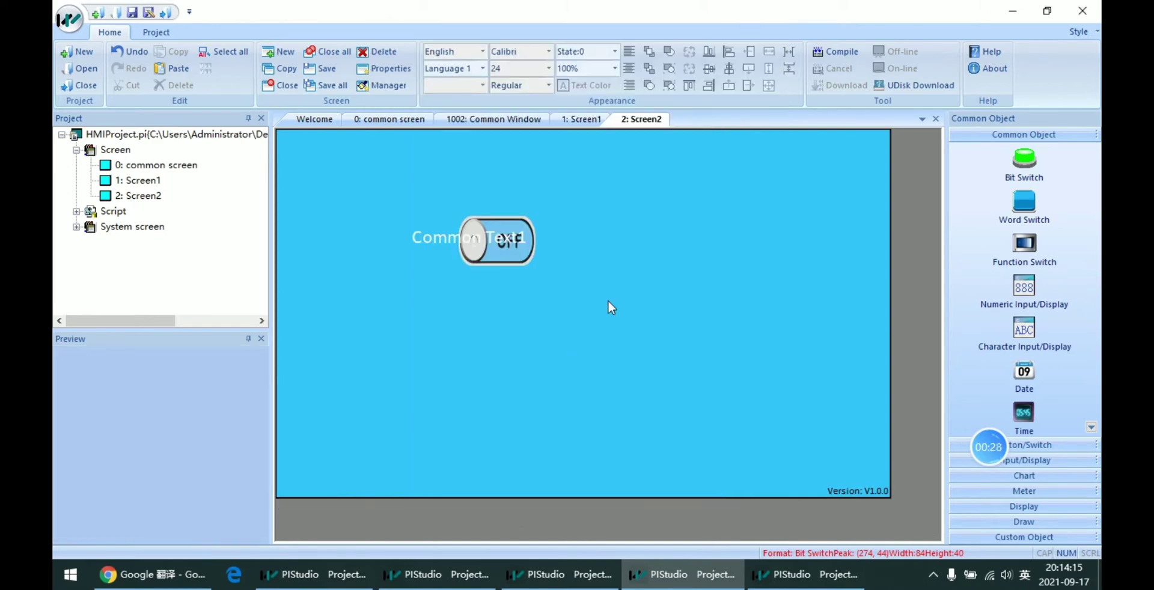
- Add a bit switch about 106 wide and 46 high above and left of Common Text1 on Screen1, keeping its default properties
{"action": "double_click", "coordinate": [158, 180]}
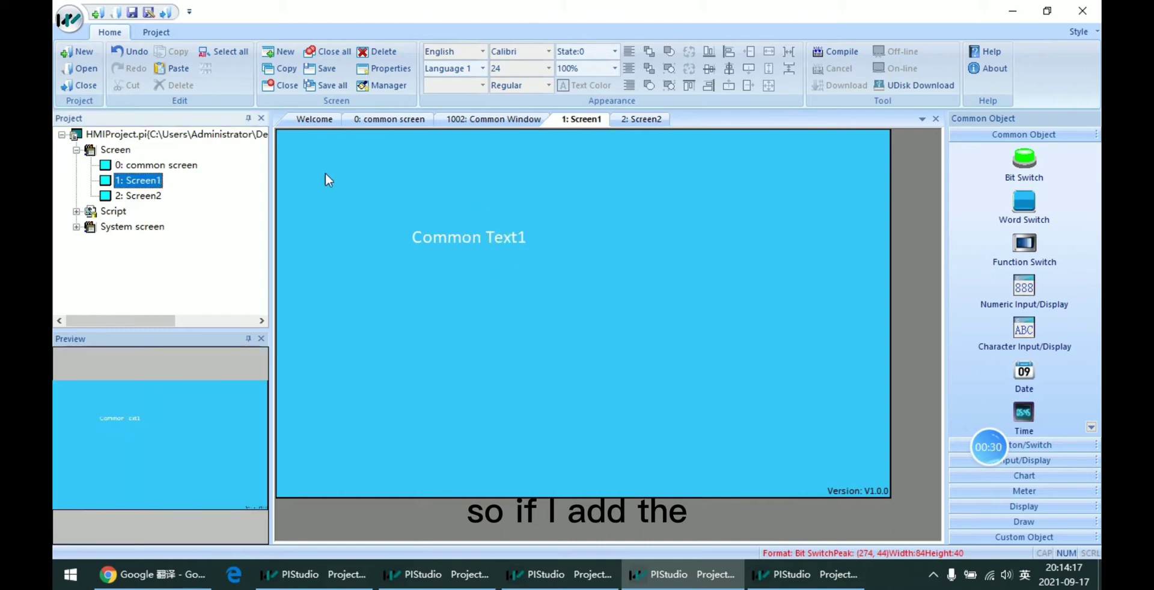
{"action": "left_click", "coordinate": [1024, 161]}
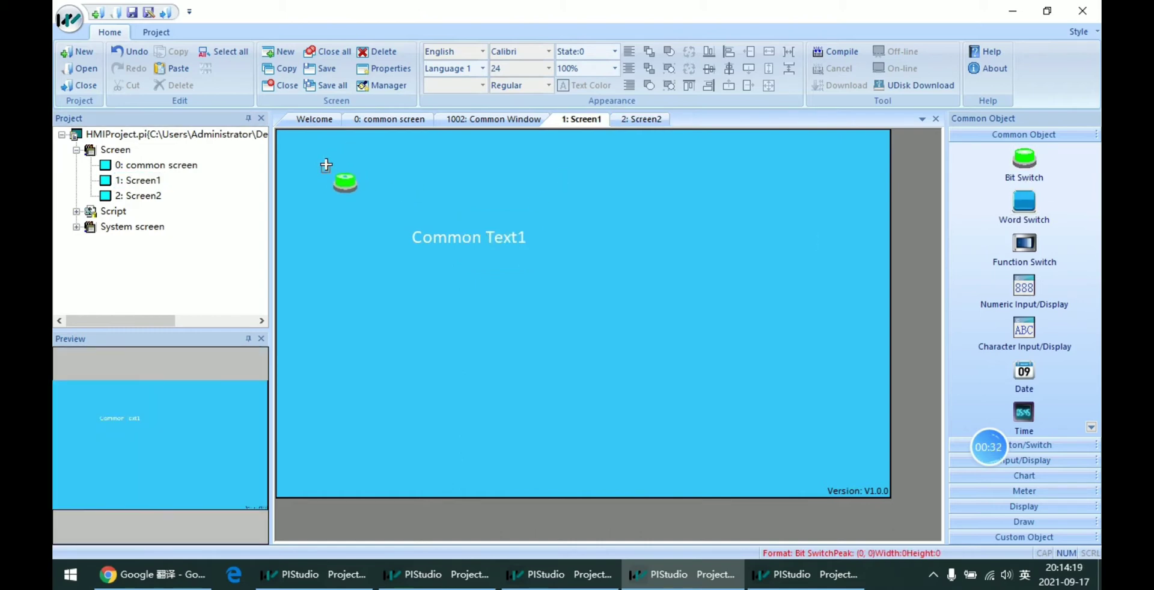
{"action": "left_click_drag", "start_coordinate": [322, 164], "coordinate": [403, 199]}
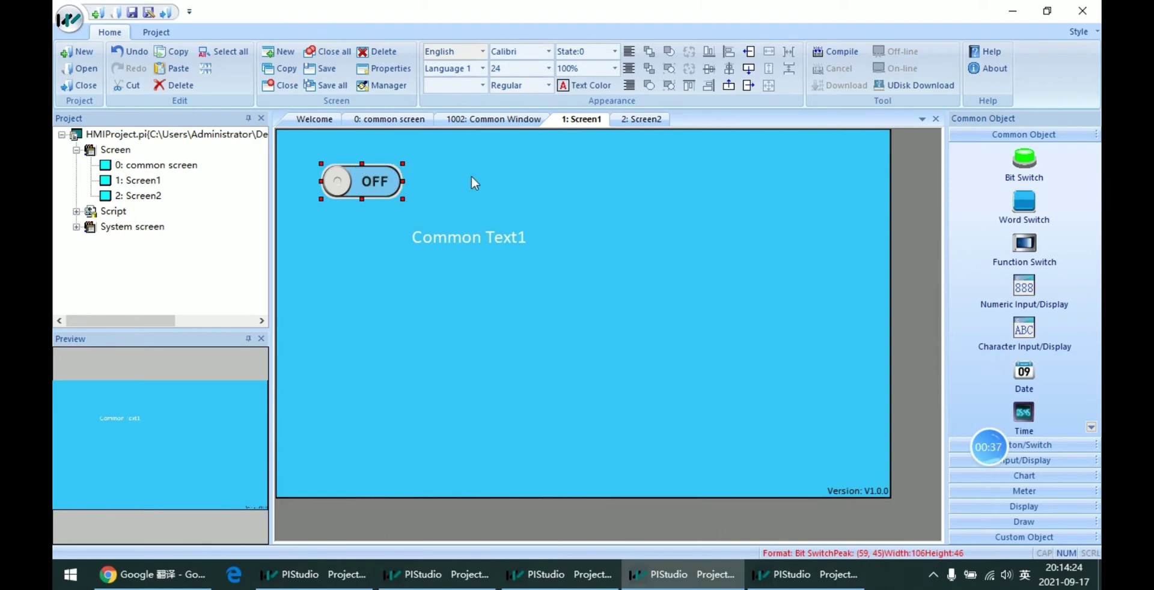
{"action": "double_click", "coordinate": [378, 183]}
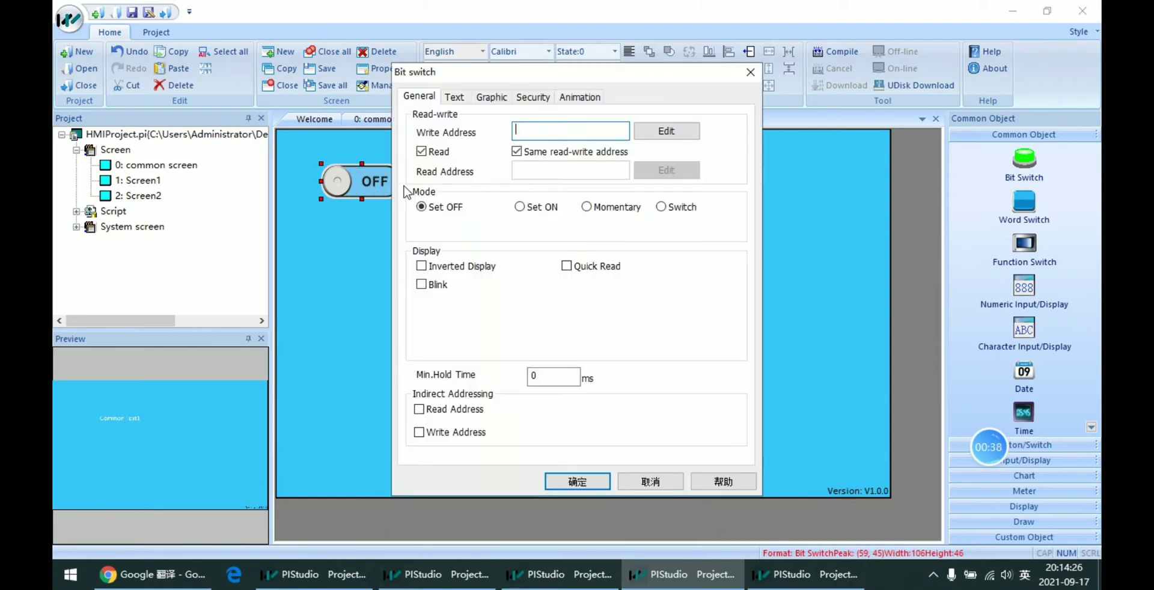
{"action": "left_click", "coordinate": [750, 72]}
- Add a second bit switch about 94 wide and 45 high on Screen2, above and right of Common Text1
{"action": "left_click", "coordinate": [641, 119]}
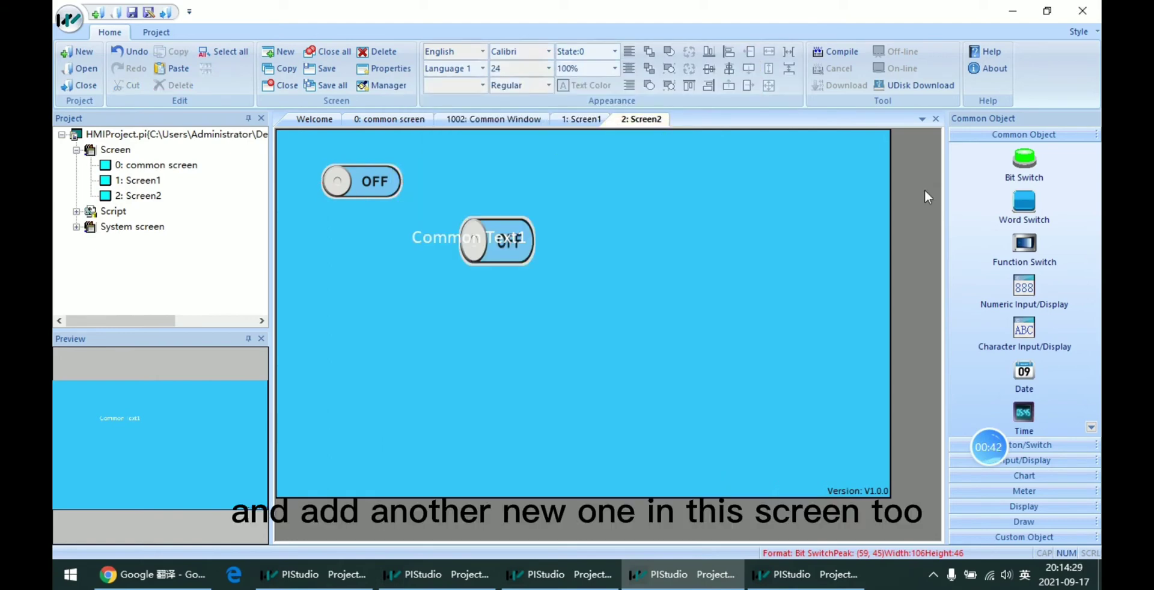
{"action": "left_click", "coordinate": [1024, 165]}
{"action": "mouse_move", "coordinate": [634, 163]}
{"action": "left_mouse_down"}
{"action": "mouse_move", "coordinate": [702, 198]}
{"action": "mouse_move", "coordinate": [625, 179]}
{"action": "left_mouse_up"}
{"action": "double_click", "coordinate": [625, 179]}
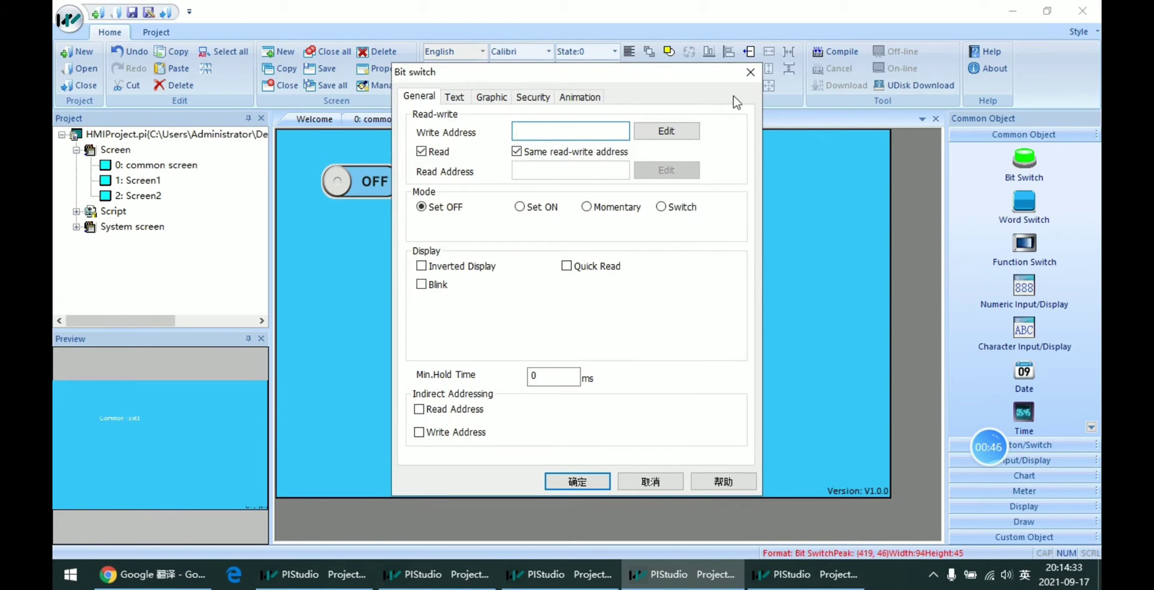
{"action": "left_click", "coordinate": [750, 72]}
- Set the new bit switch's shape color to red and move it to about (77, 53), over the switch from Screen1
{"action": "double_click", "coordinate": [653, 181]}
{"action": "left_click", "coordinate": [492, 96]}
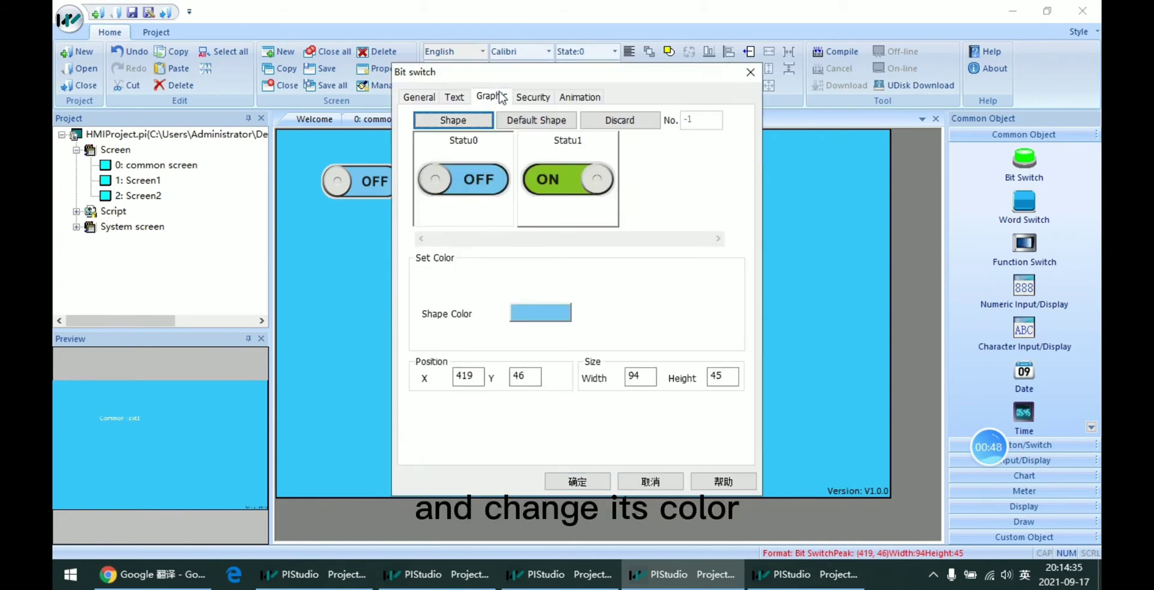
{"action": "left_click", "coordinate": [537, 312]}
{"action": "left_click", "coordinate": [494, 194]}
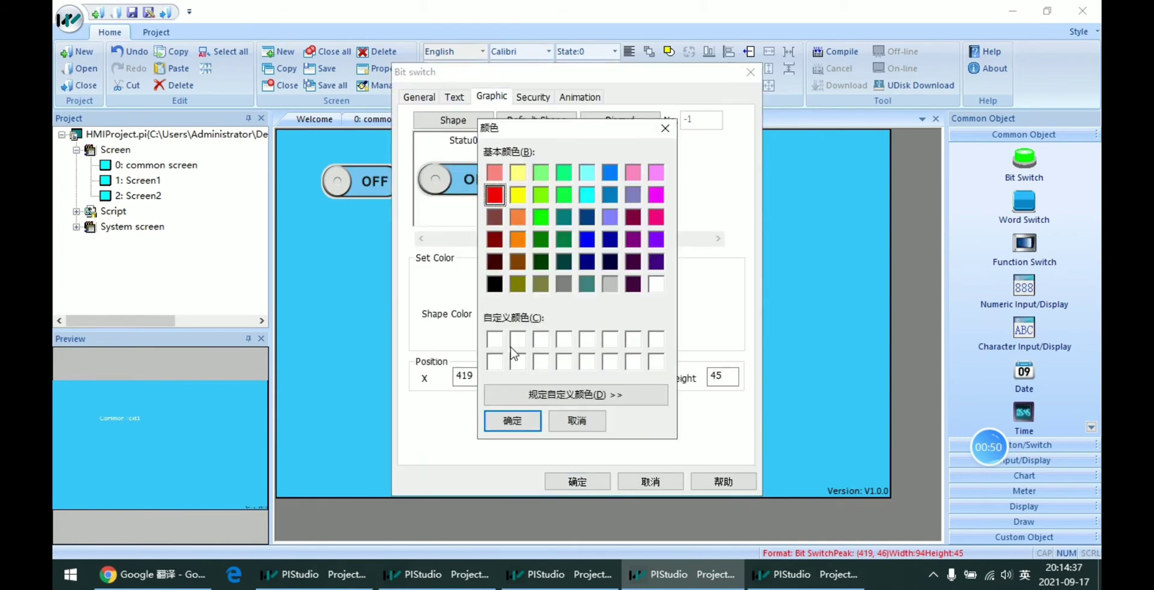
{"action": "left_click", "coordinate": [512, 420]}
{"action": "key", "text": "Return"}
{"action": "left_click_drag", "start_coordinate": [626, 183], "coordinate": [362, 189]}
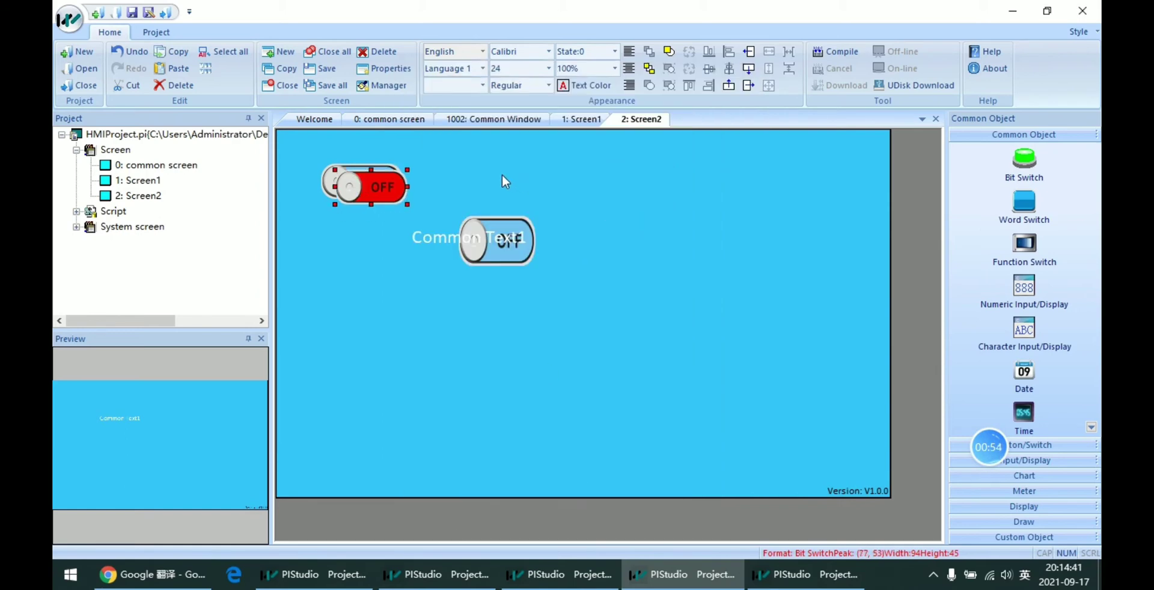